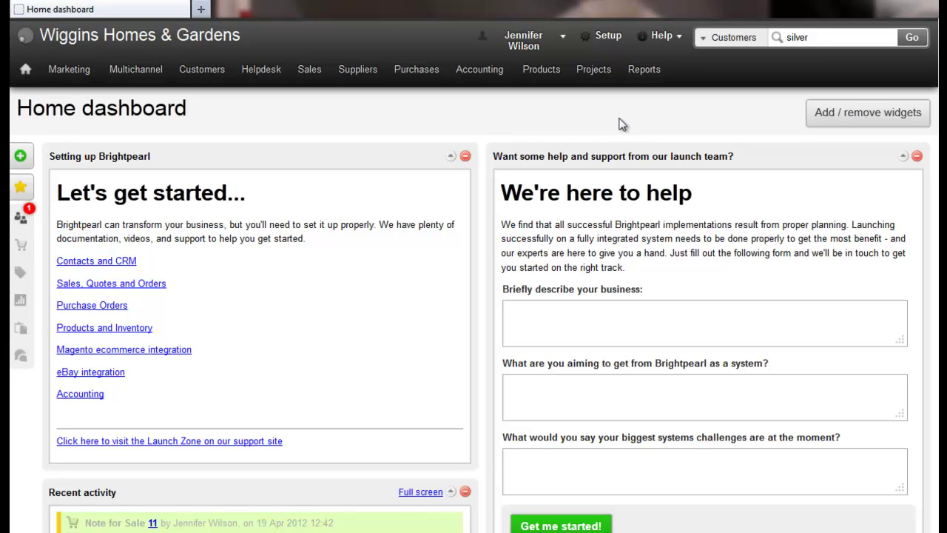
- Go to Setup and open the Sales statuses list under the Sales section
click(606, 37)
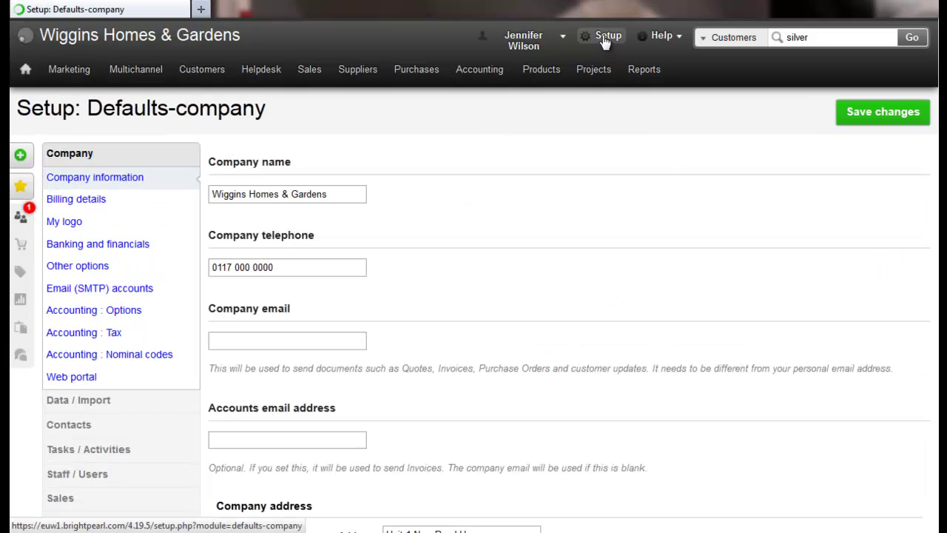
scroll(95, 421, down, 1)
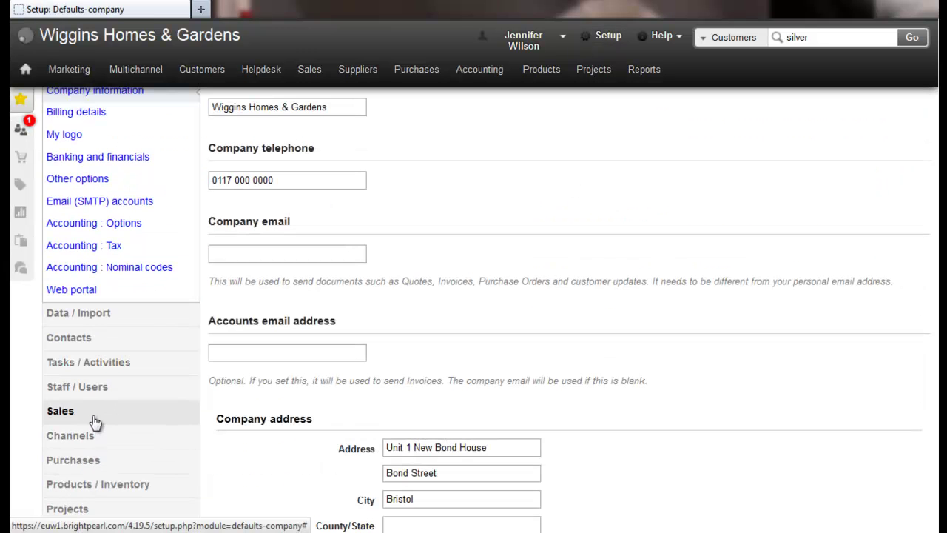
click(95, 422)
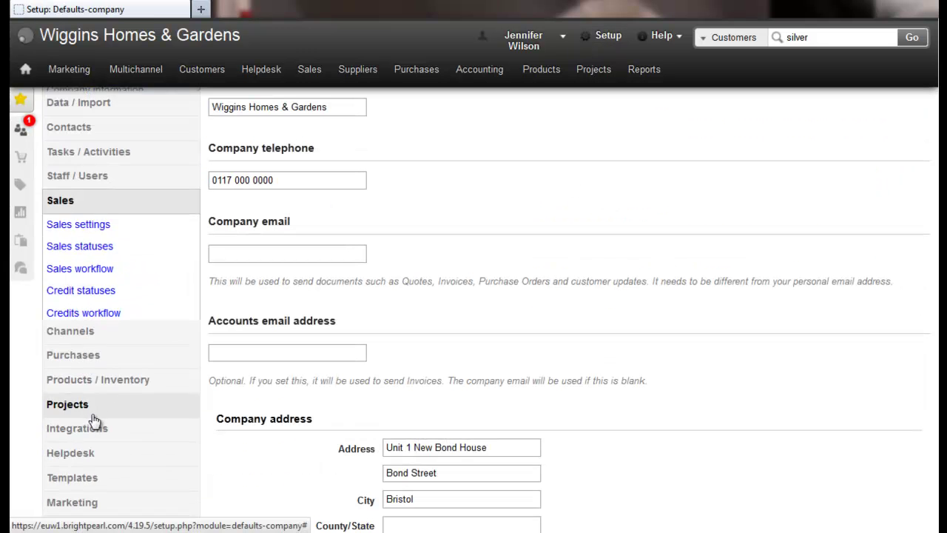
click(76, 237)
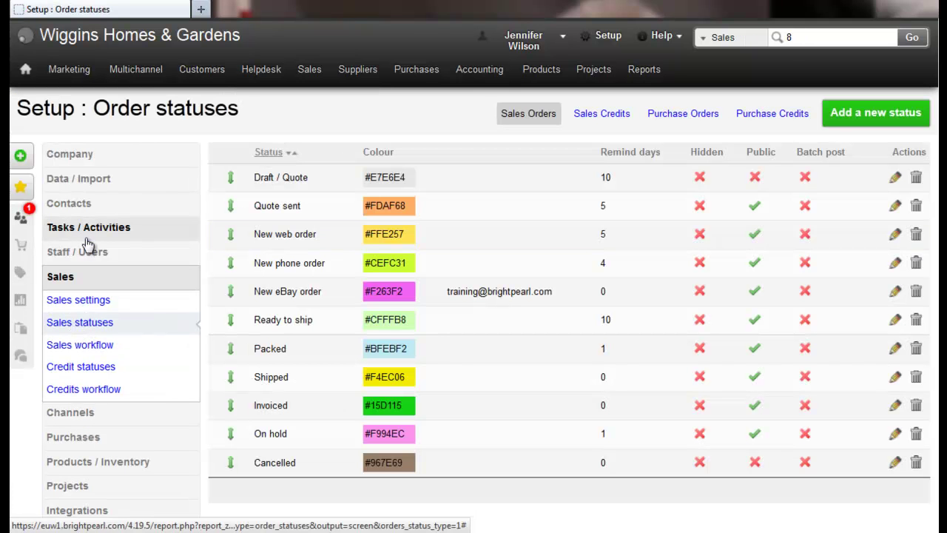
- Add a new 'Approved' order status, shown in the customer portal, coloured blue #3842F5
click(850, 113)
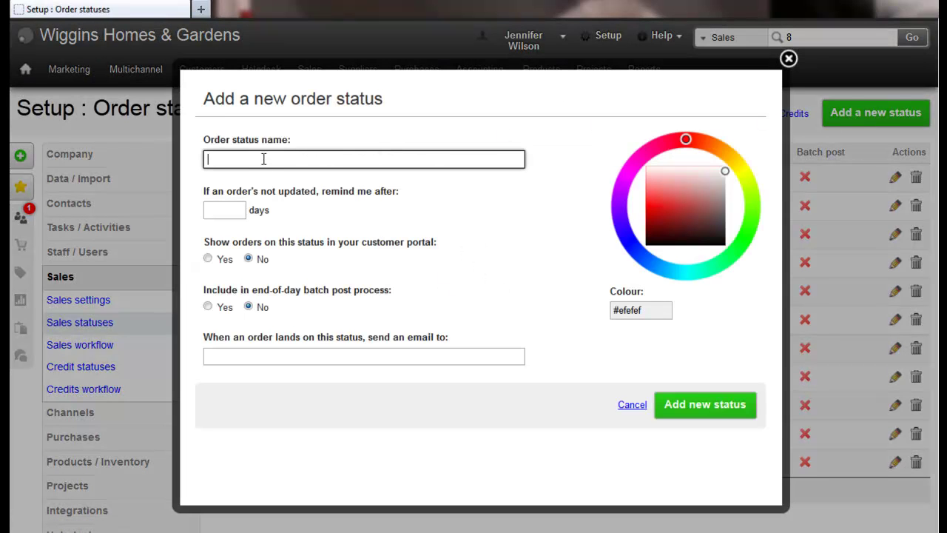
text(Appr)
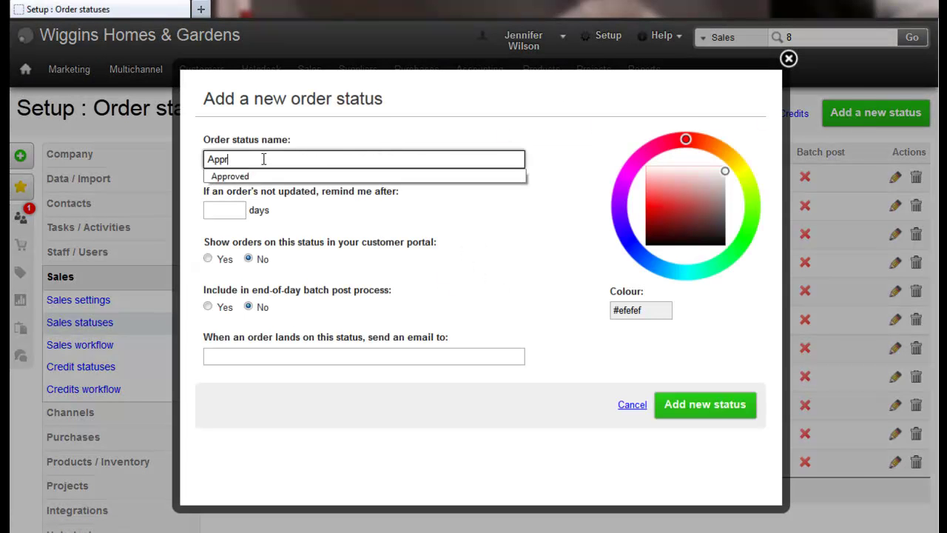
text(oved)
click(435, 205)
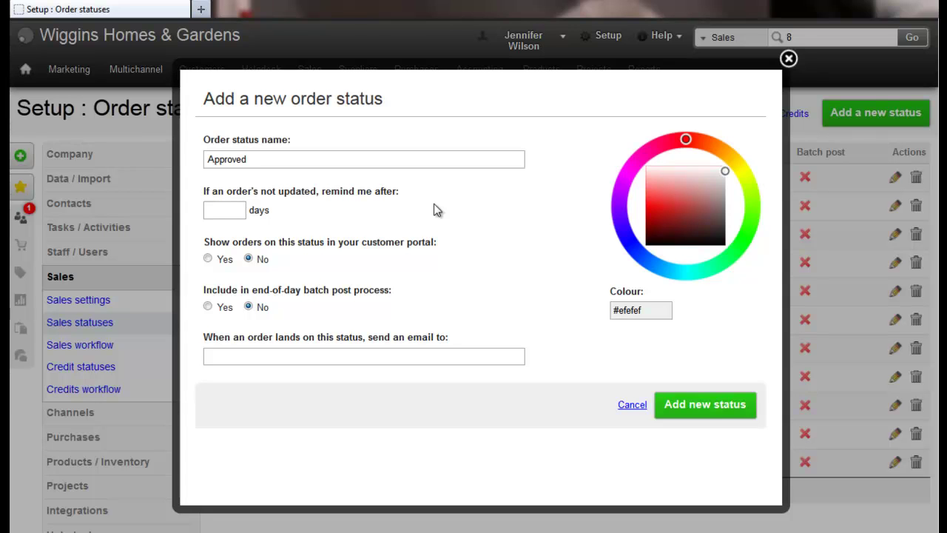
click(207, 258)
click(628, 238)
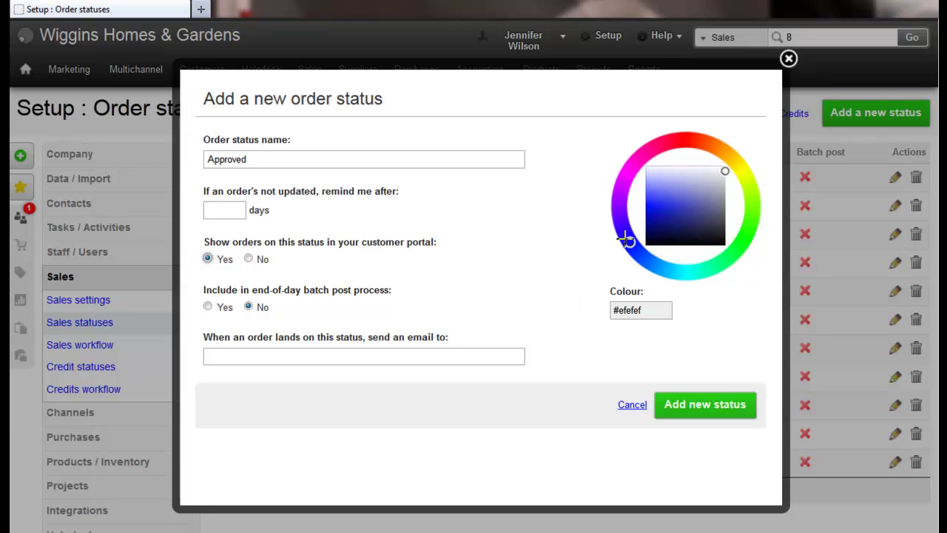
click(653, 199)
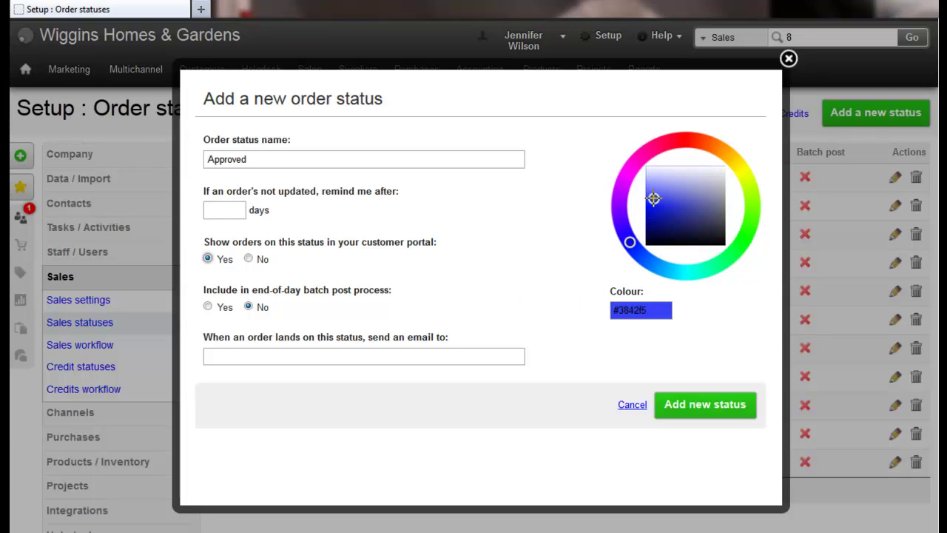
click(670, 414)
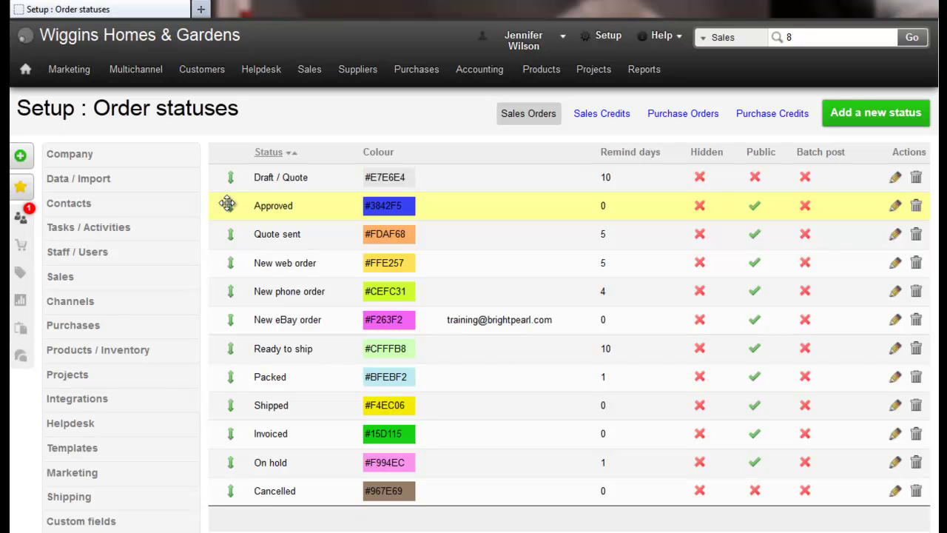
- Drag the Approved status directly below Quote sent in the status order
drag(227, 205, 228, 235)
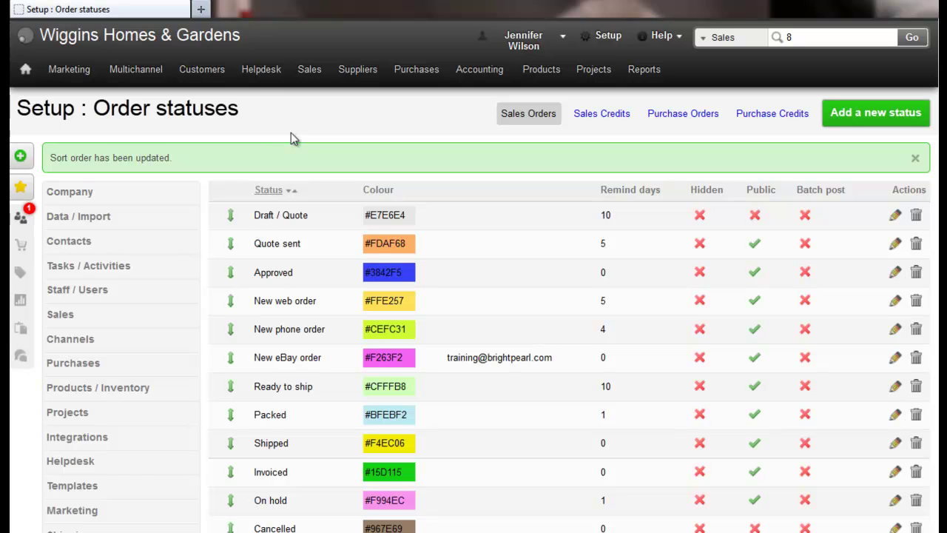
click(126, 317)
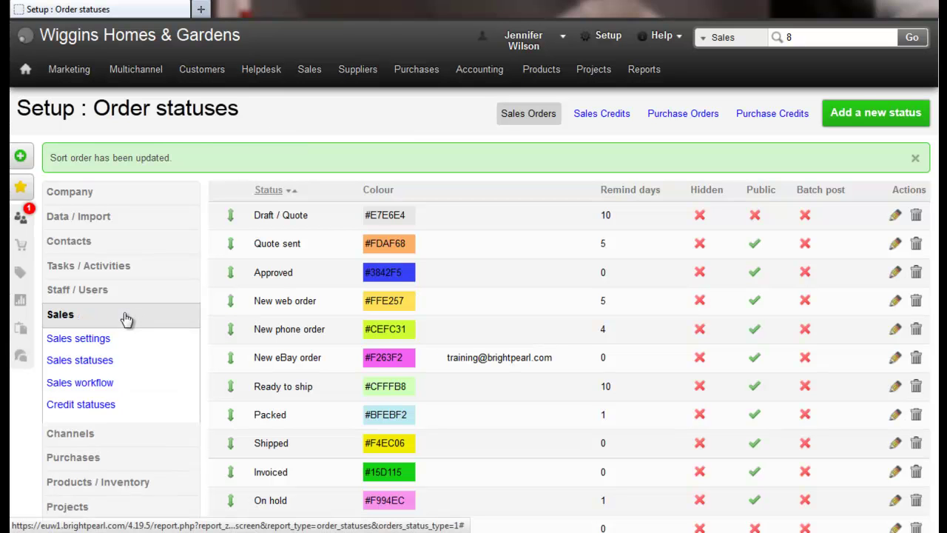
- Set approved quotes to switch to Approved in the sales workflow, save, and search customers
click(88, 386)
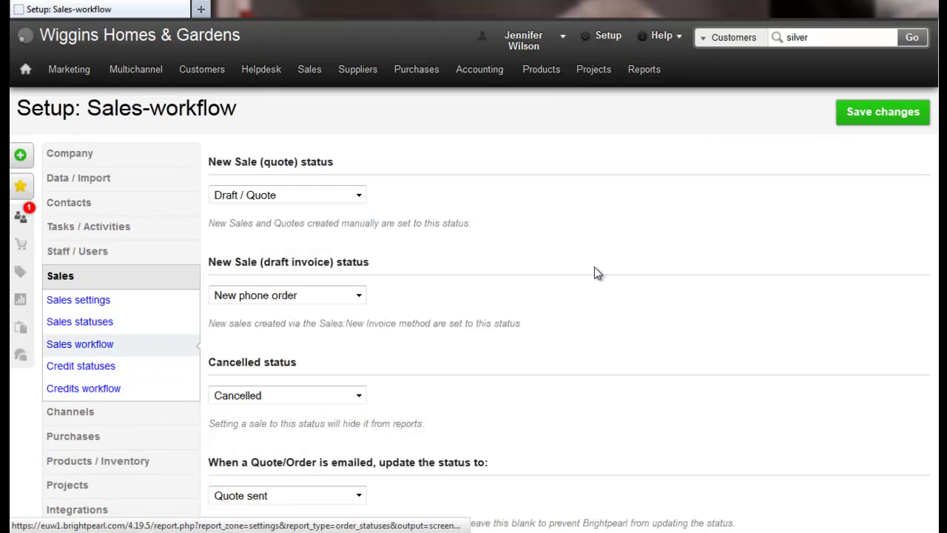
scroll(595, 268, down, 5)
click(336, 246)
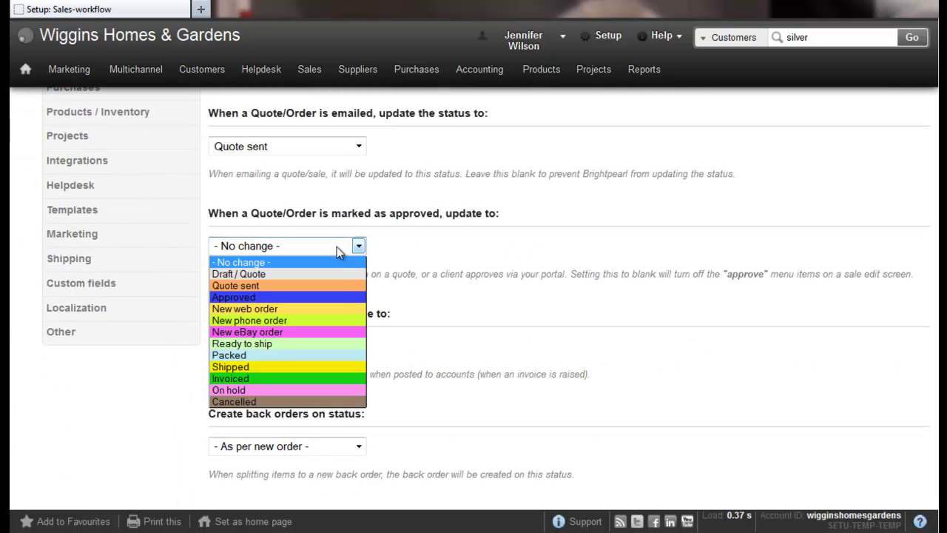
click(325, 296)
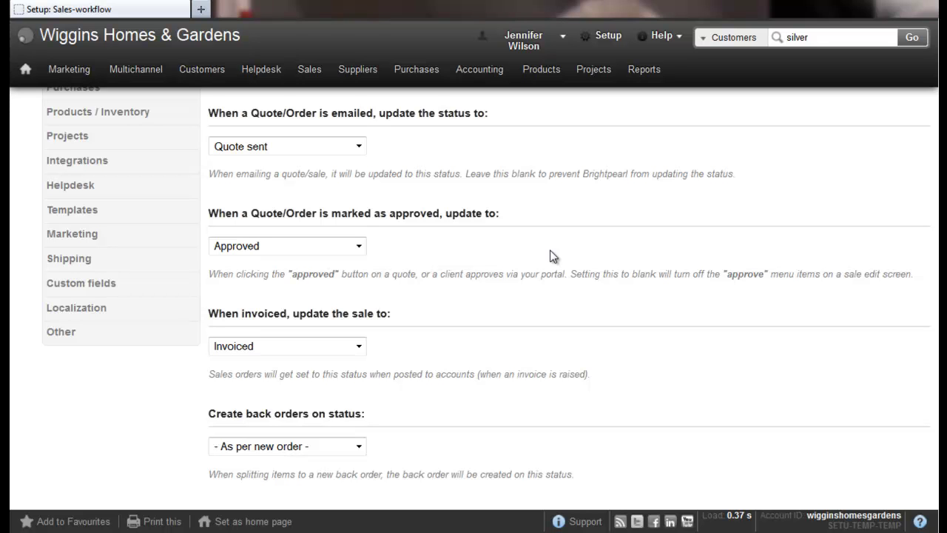
scroll(550, 256, up, 5)
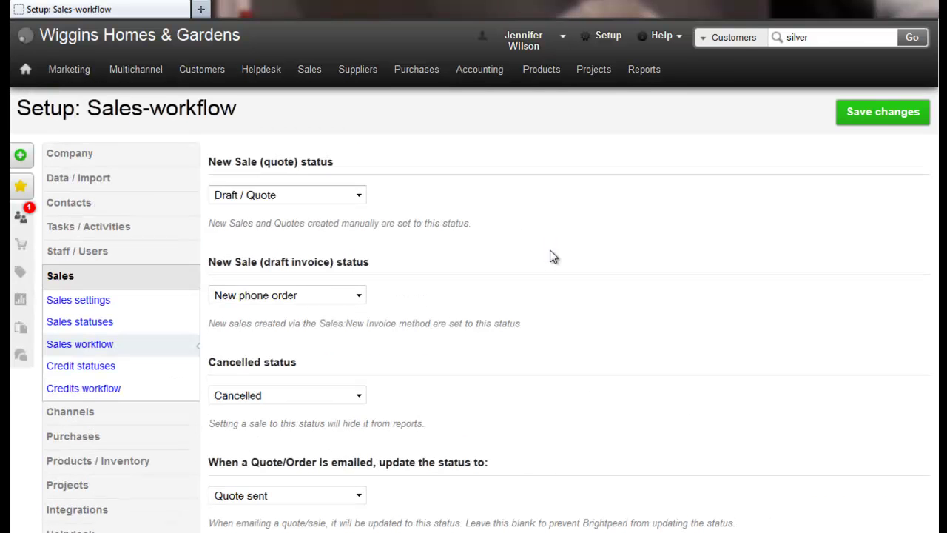
click(868, 121)
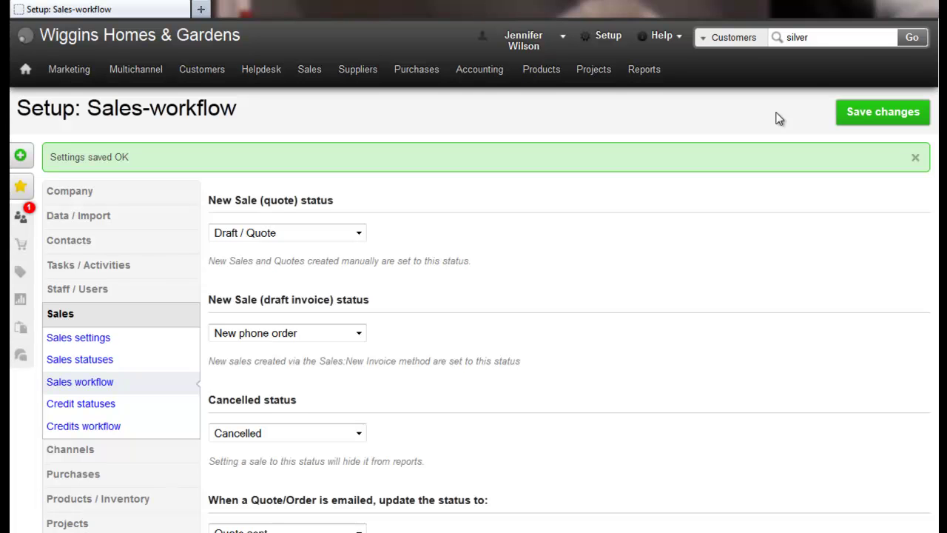
click(915, 43)
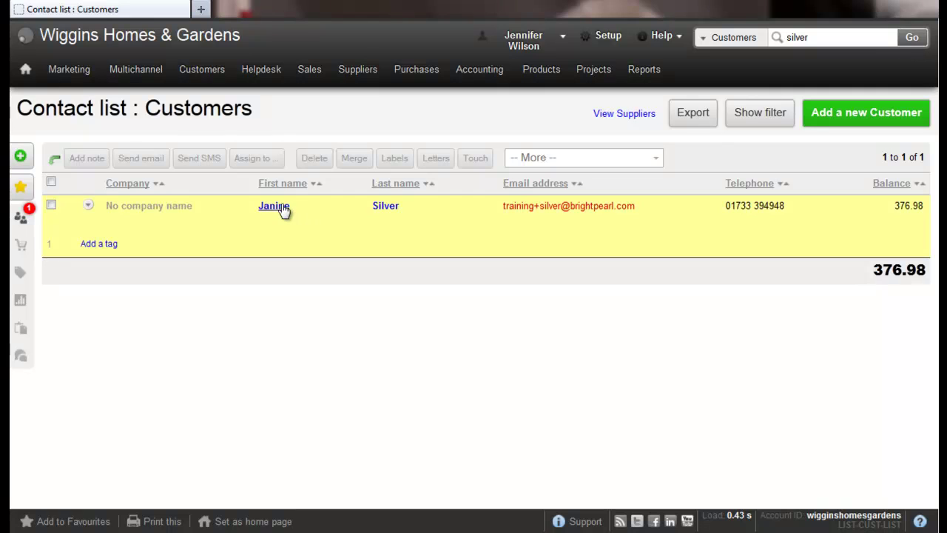
- Open the matching customer's contact record and bring up its password form from the Info tab
click(274, 206)
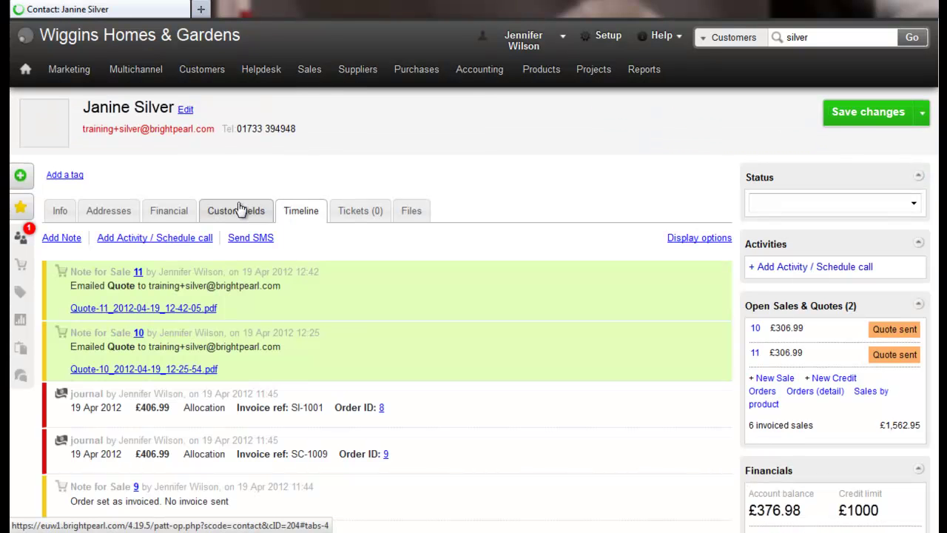
click(62, 212)
scroll(637, 250, down, 2)
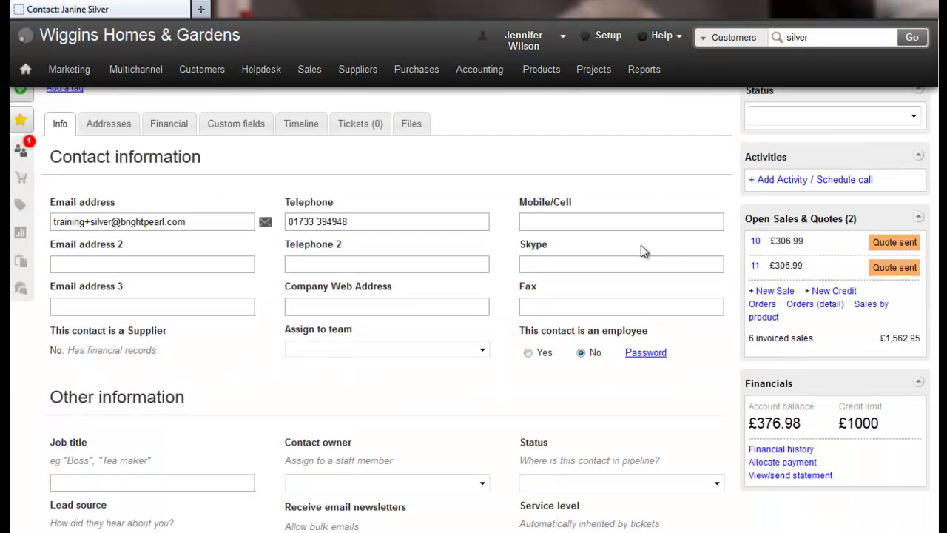
click(655, 355)
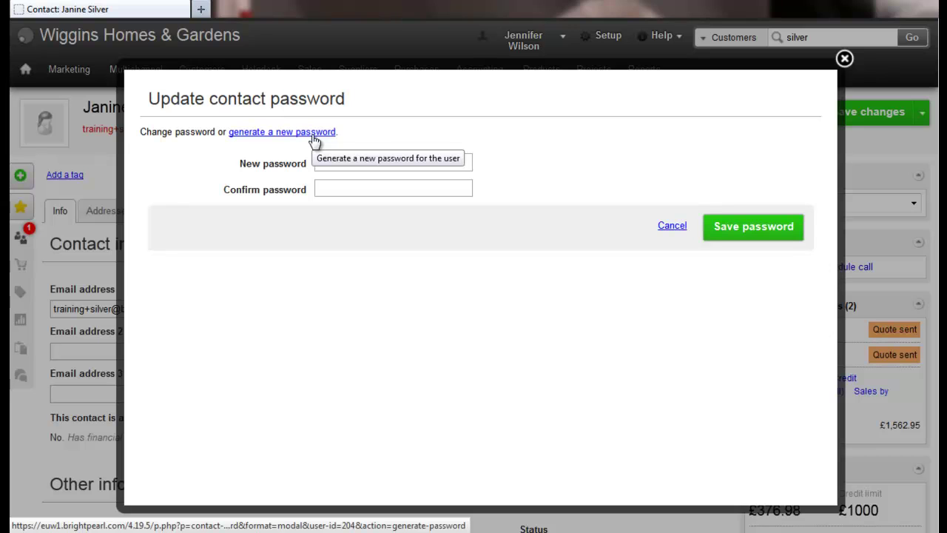
- Enter and confirm a new portal password for the customer, save it, and close the dialog
click(388, 160)
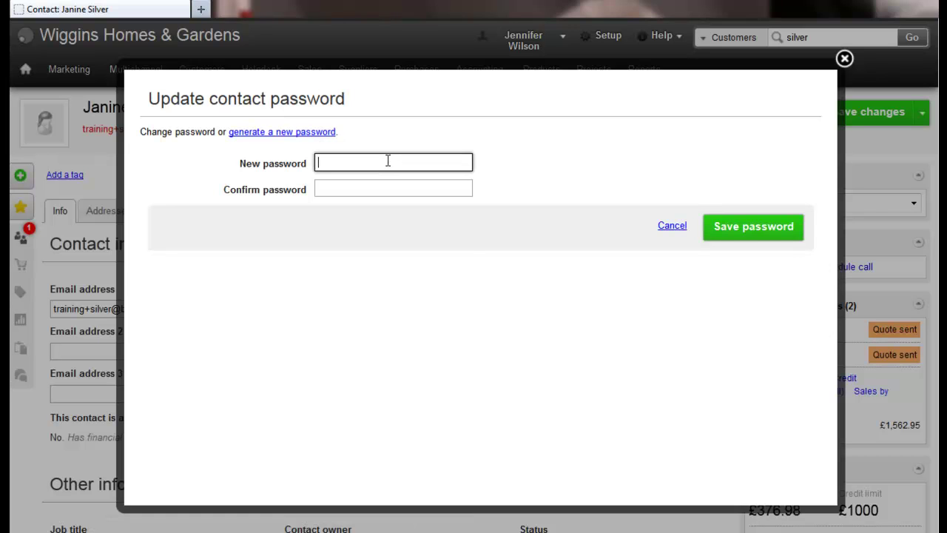
text(password122)
key(Tab)
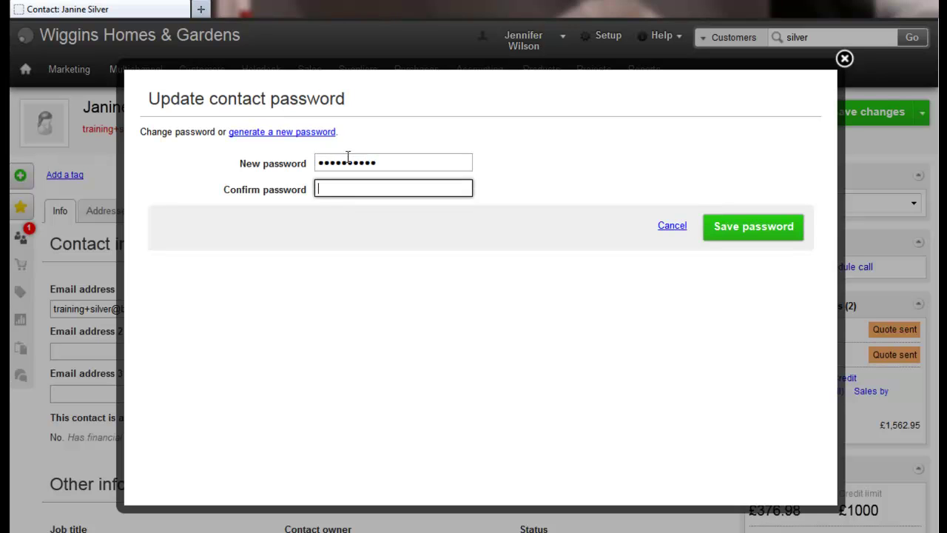
text(password122)
click(718, 226)
click(334, 93)
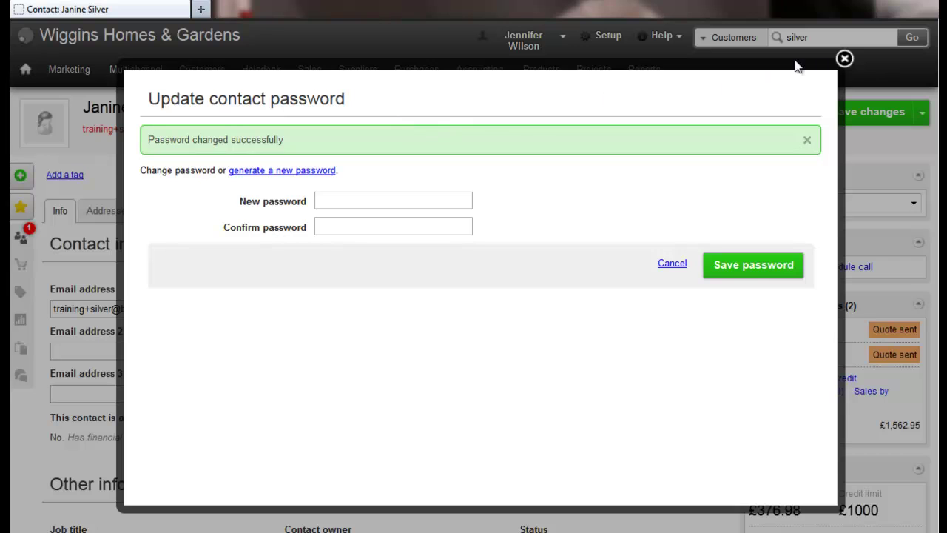
click(844, 58)
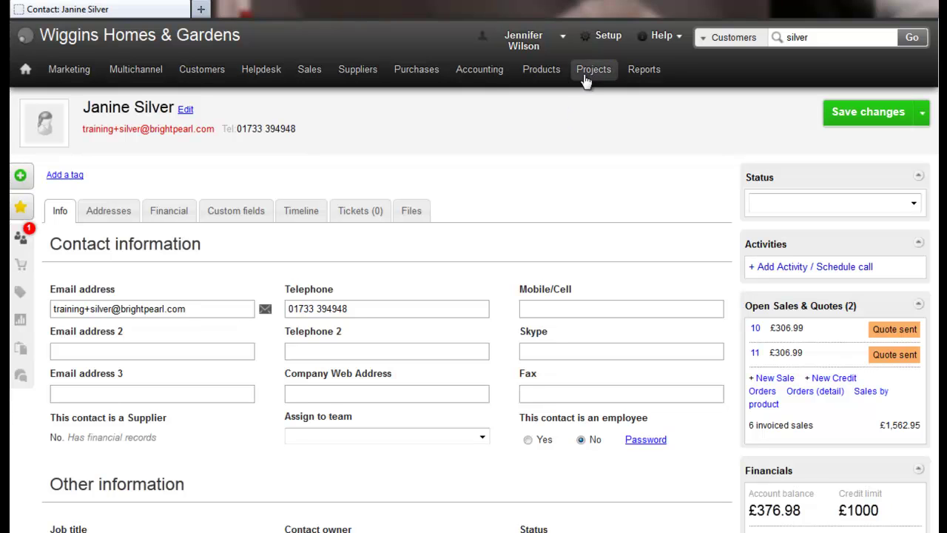
- Open the web portal in a new tab and sign in with the customer's e-mail and password, declining to save it
middle_click(585, 74)
click(245, 10)
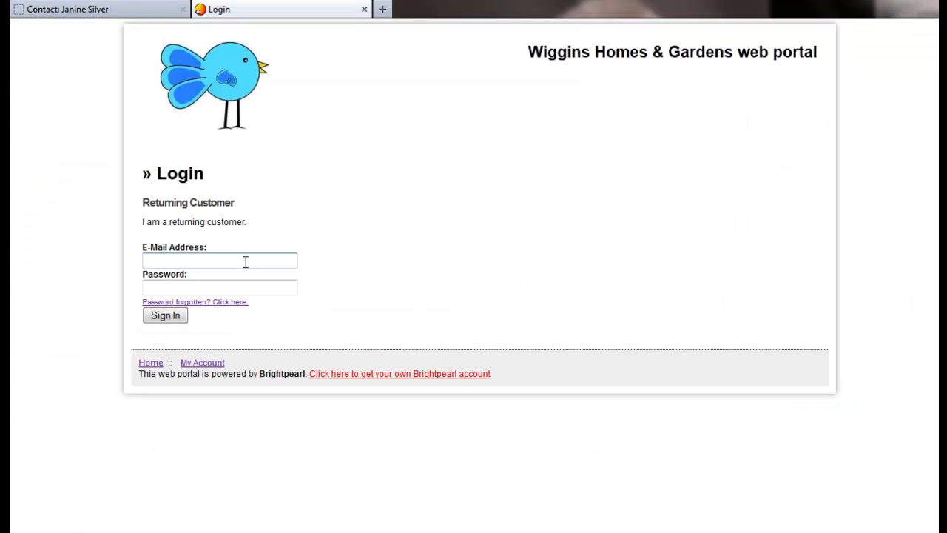
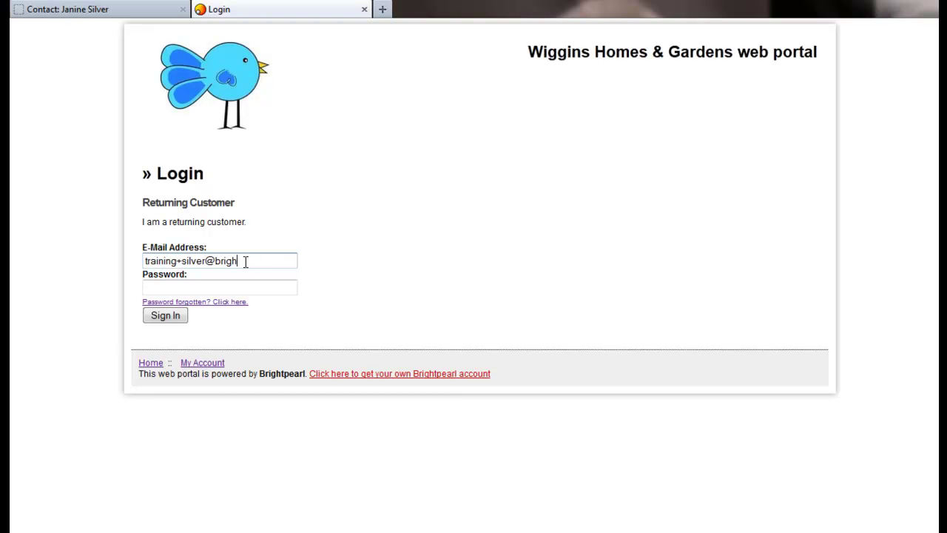
key(Tab)
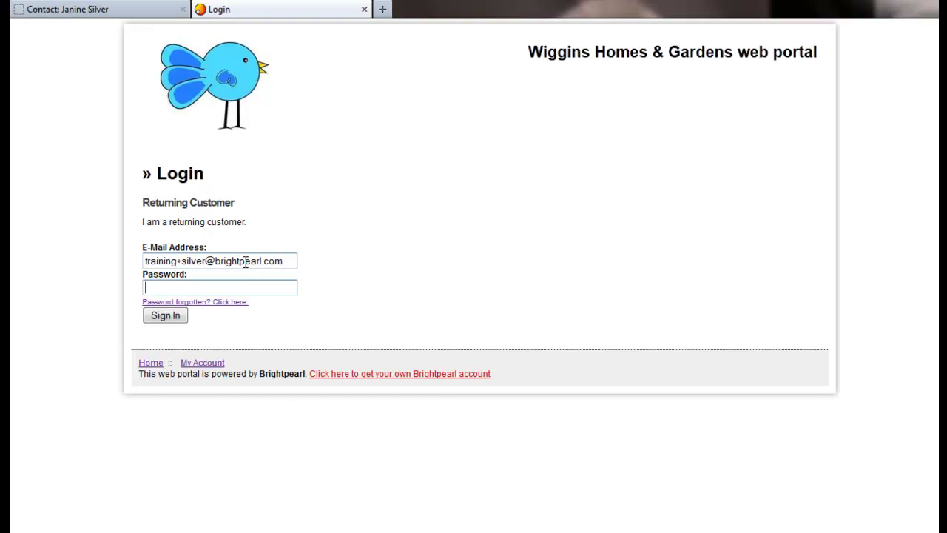
text(**********)
click(165, 315)
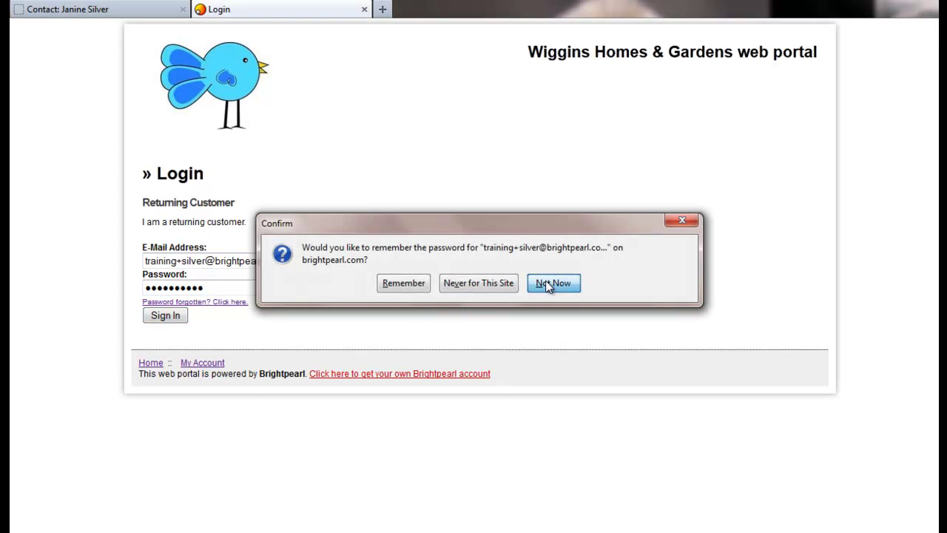
click(547, 284)
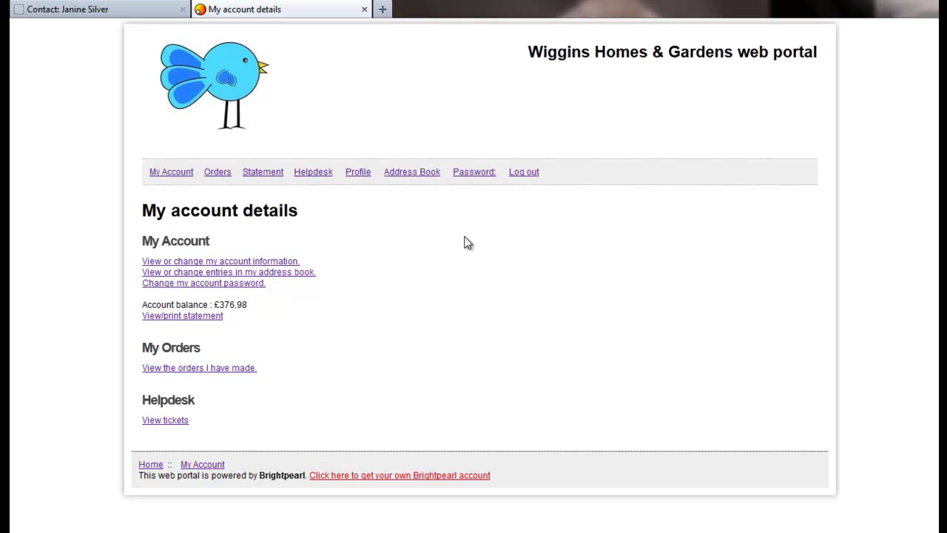
- Open the portal's order history and view the details of order 11
click(220, 178)
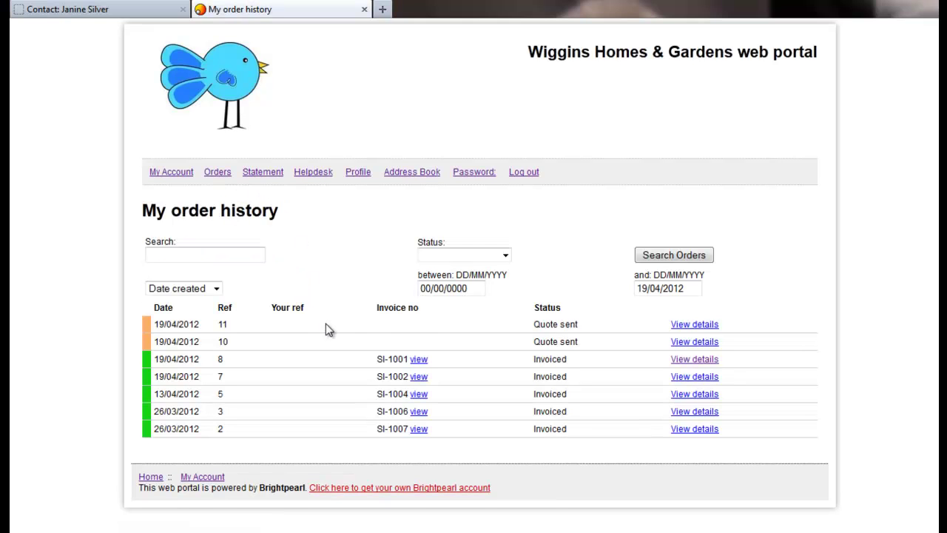
click(683, 327)
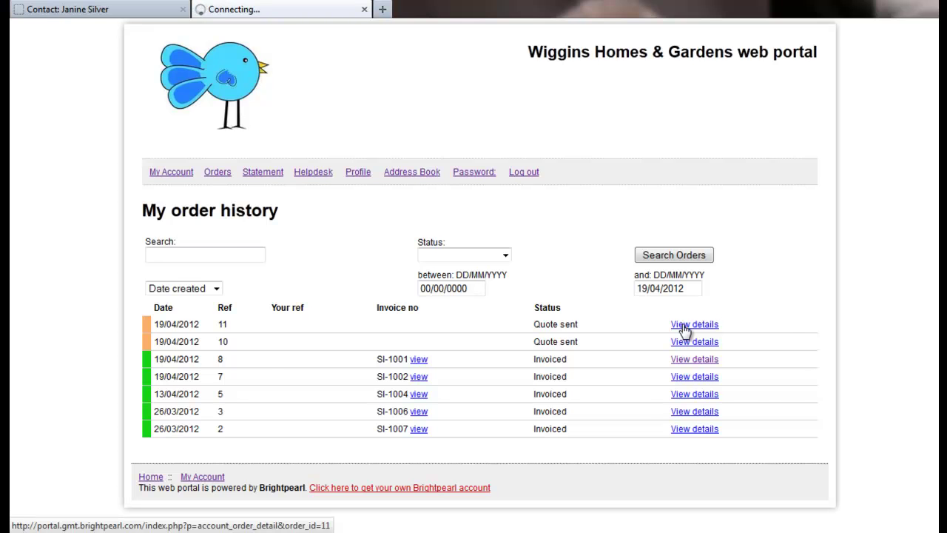
- Approve quote 11 with the comment 'Quote approved', then return to the Brightpearl tab
scroll(428, 239, down, 6)
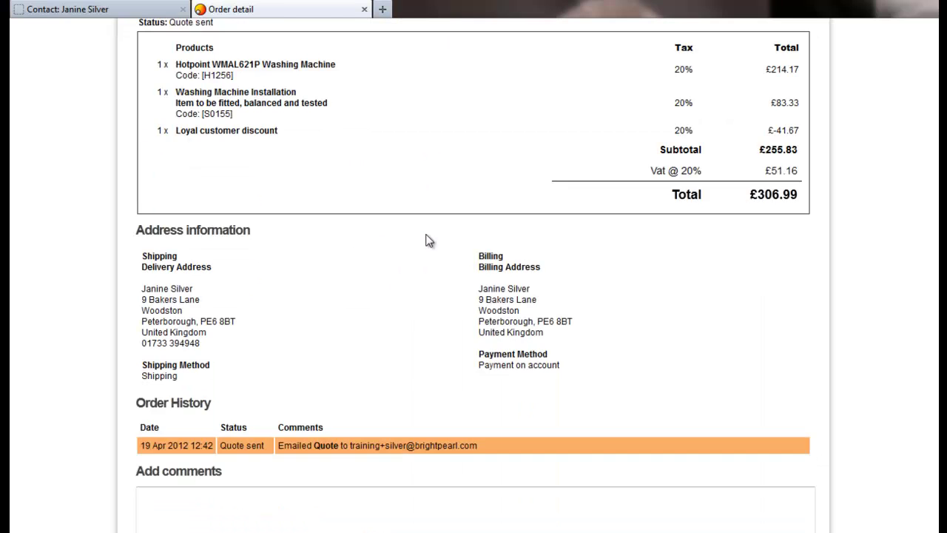
click(260, 367)
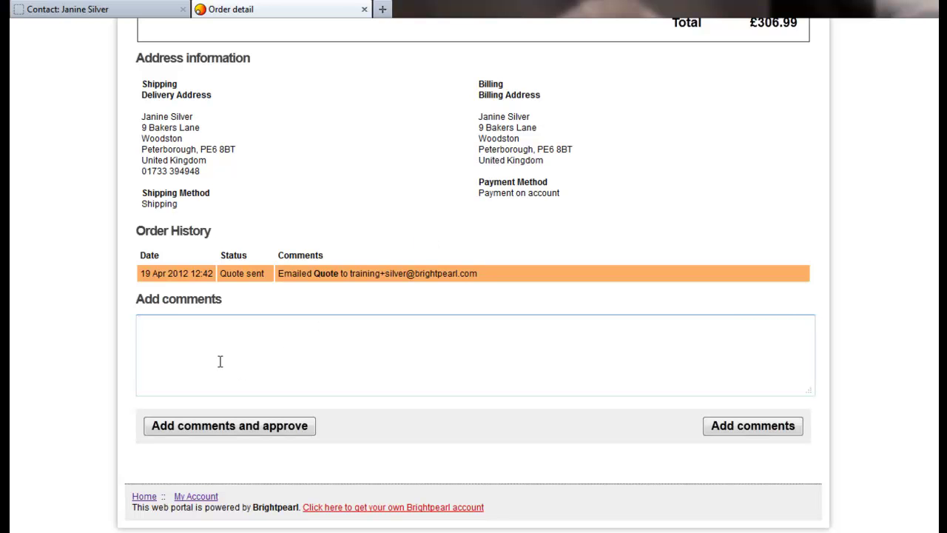
text(Quote approved)
click(228, 427)
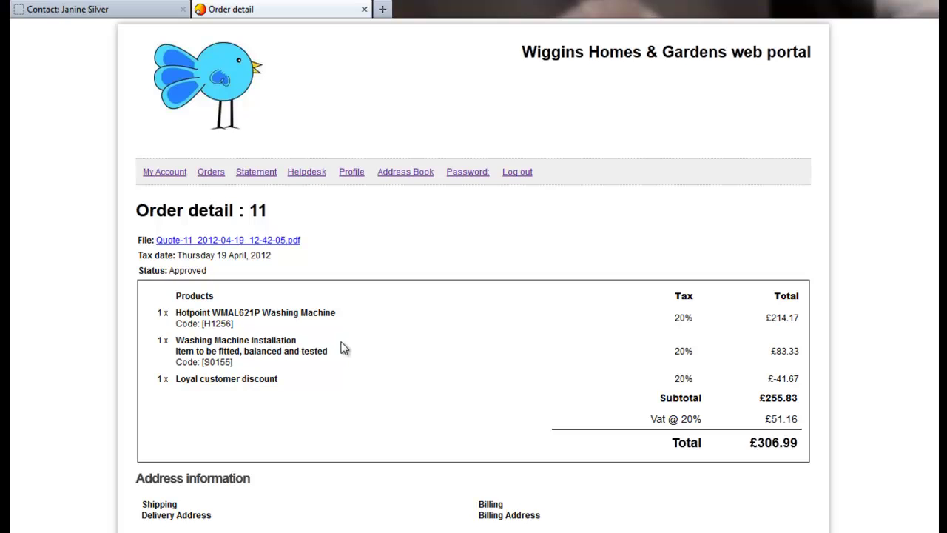
scroll(343, 349, down, 5)
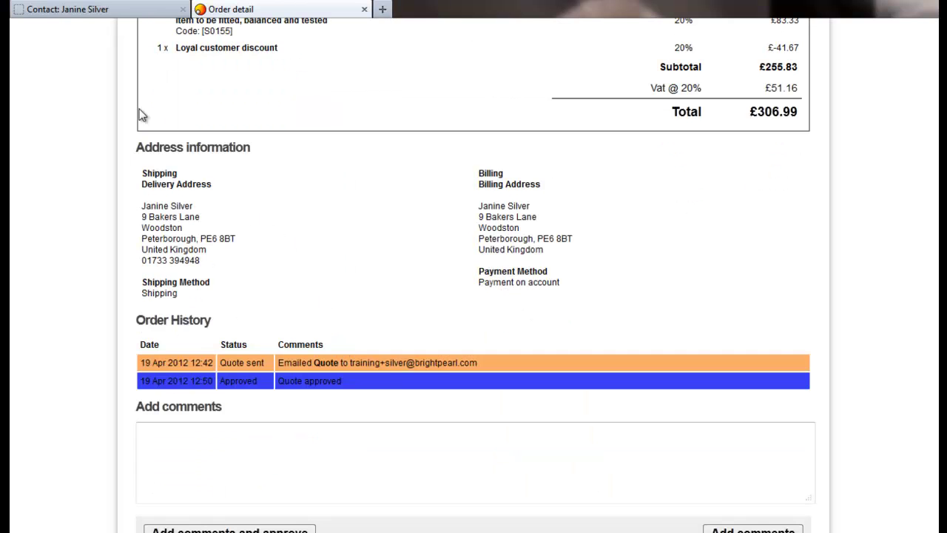
click(89, 11)
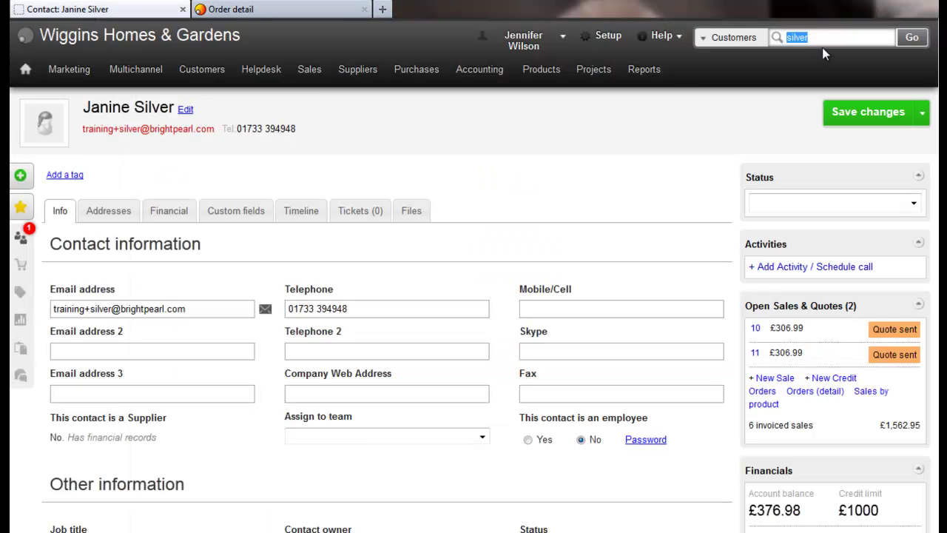
- Search Sales for order 11 and open it to confirm its Approved status
click(740, 37)
click(719, 189)
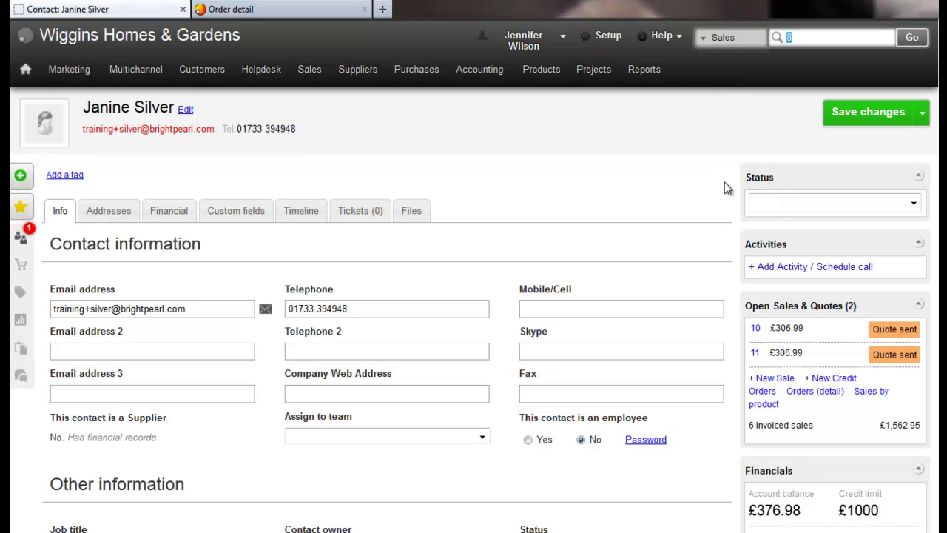
text(11)
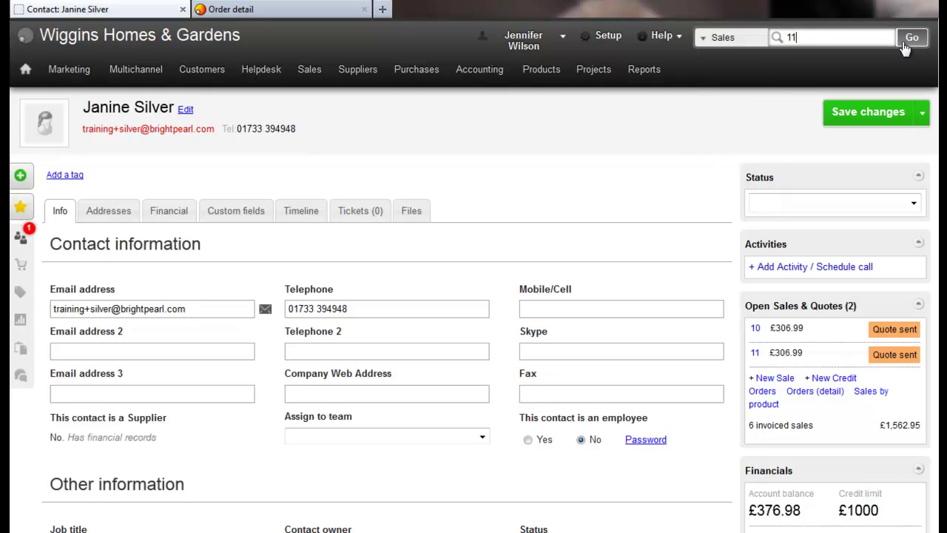
click(911, 37)
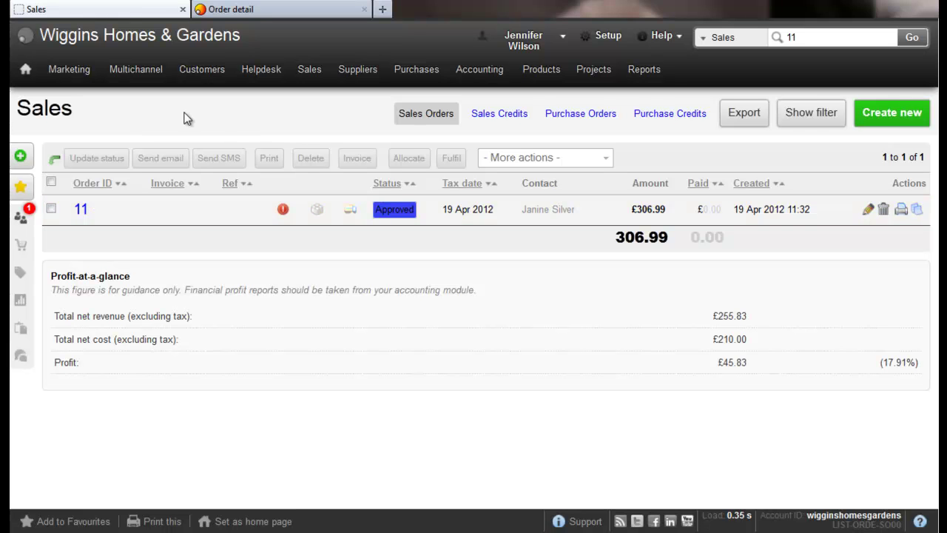
click(80, 211)
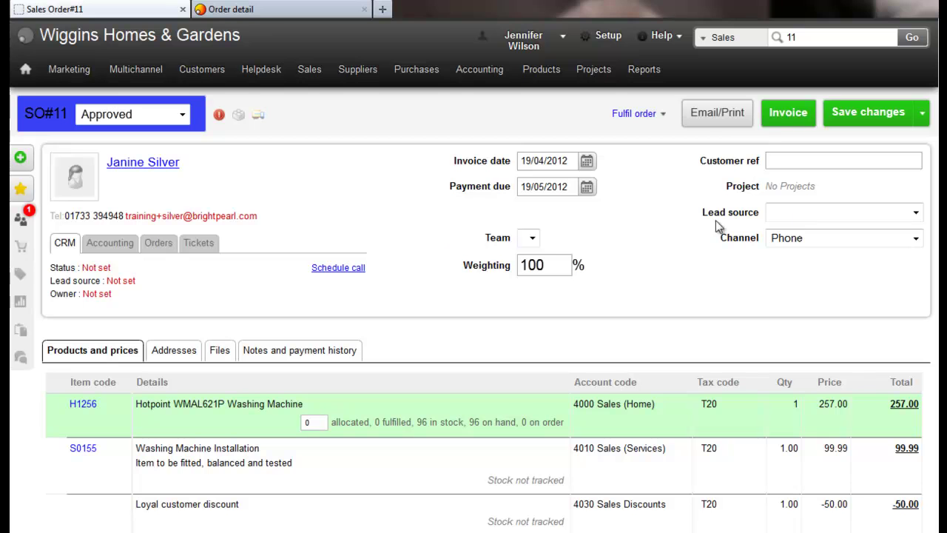
- Show the save actions, including Approve, for Approved sales order 11
click(923, 117)
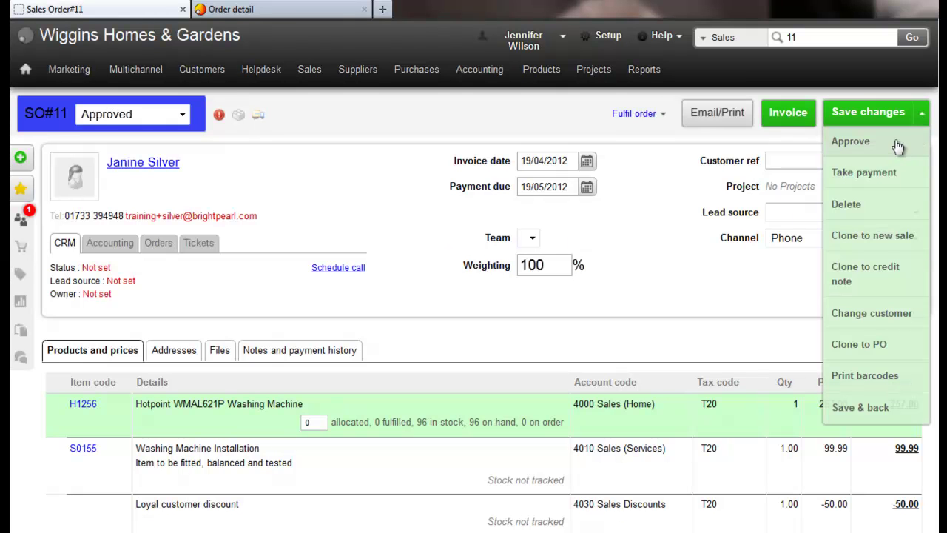